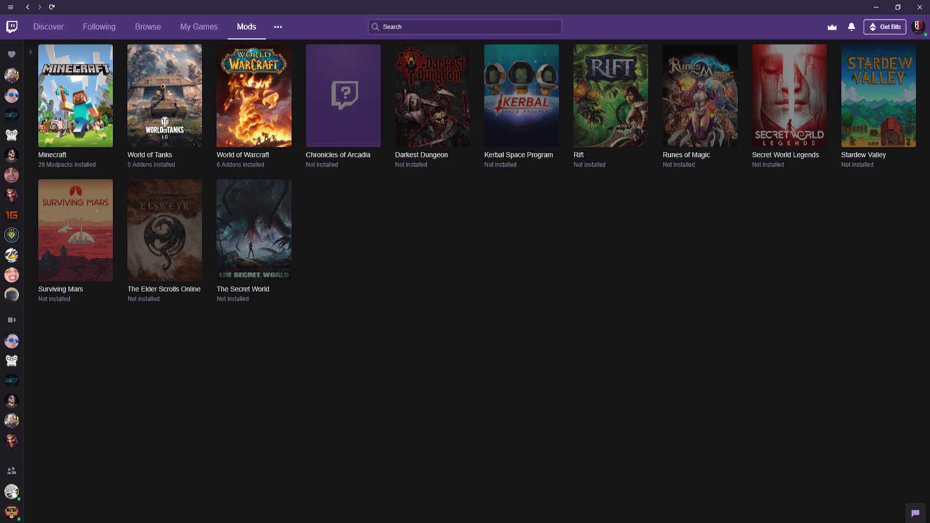
Create a custom Minecraft profile named BayPlays with version 1.12.2 and modloader forge-14.23.5.2847
left_click(73, 98)
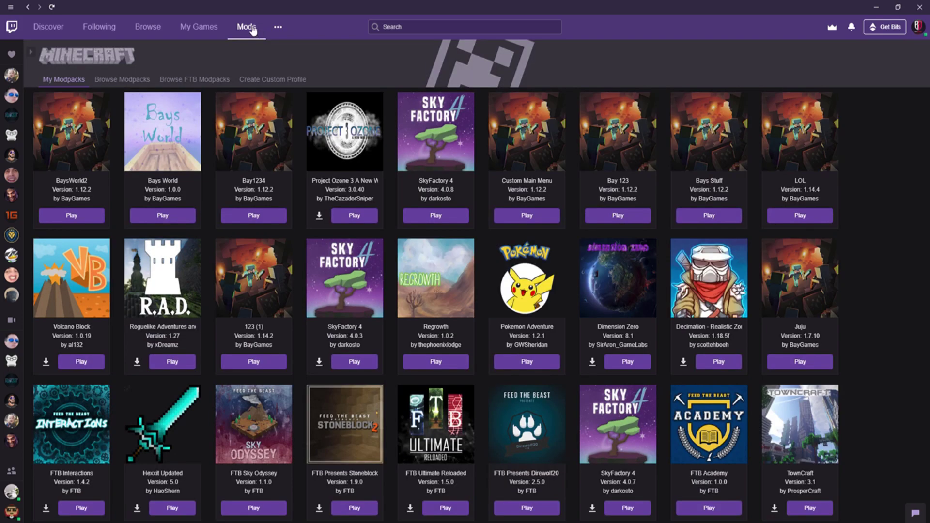
left_click(281, 80)
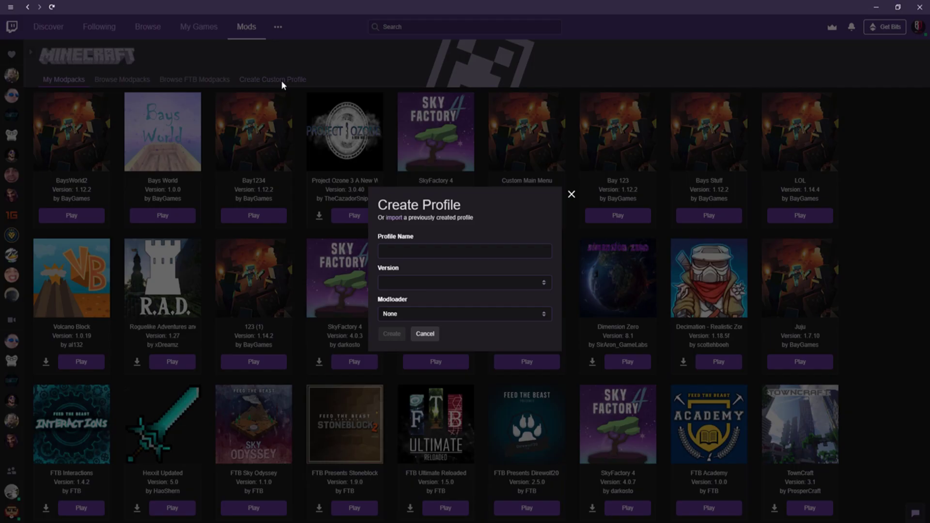
left_click(427, 257)
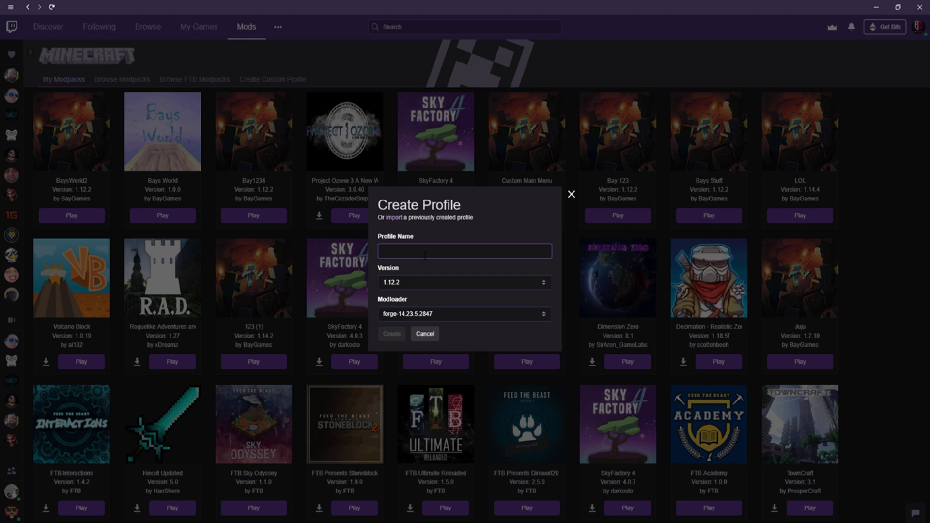
type("BayPlays")
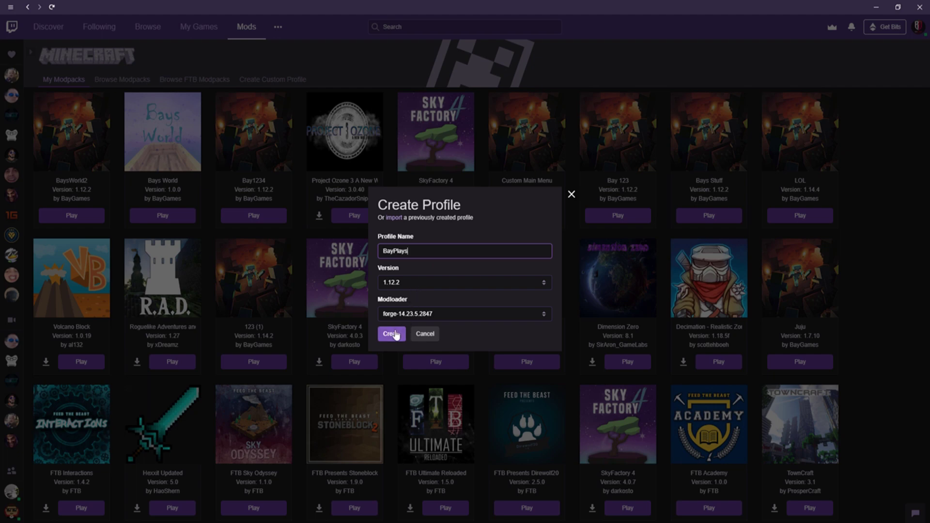
left_click(395, 335)
left_click(391, 336)
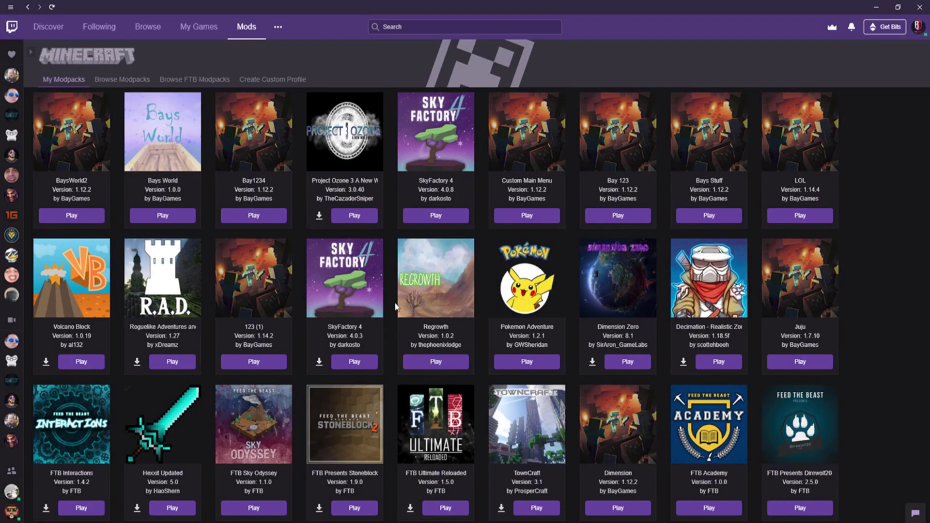
Open the BayPlays profile, view the mods available to add to it, and return to the modpack list
scroll(404, 315, "down", 3)
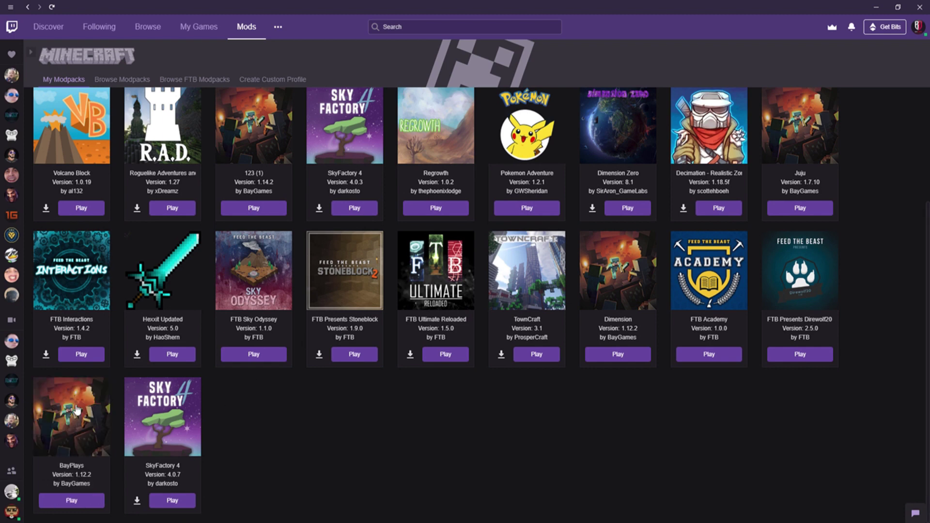
left_click(68, 418)
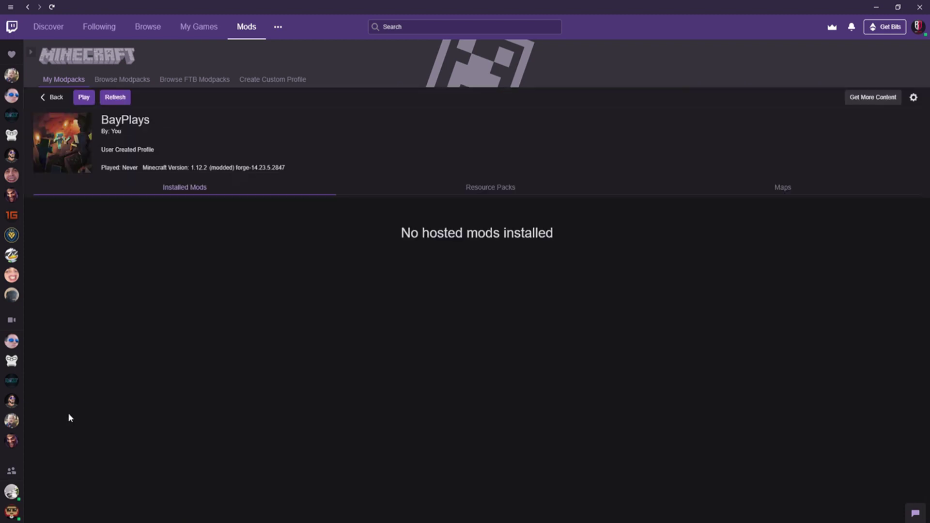
left_click(860, 99)
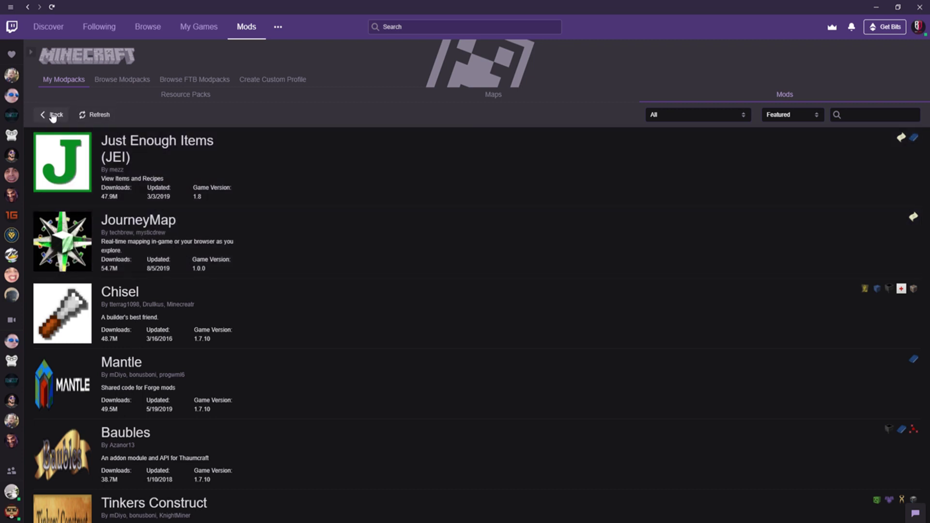
left_click(53, 116)
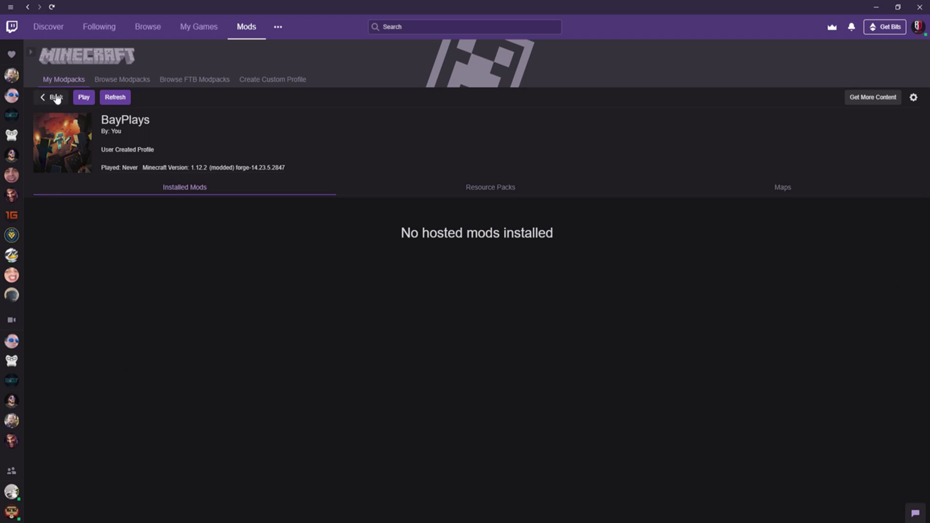
left_click(54, 97)
Open the BaysWorld2 modpack and start exporting its profile
scroll(339, 281, "down", 3)
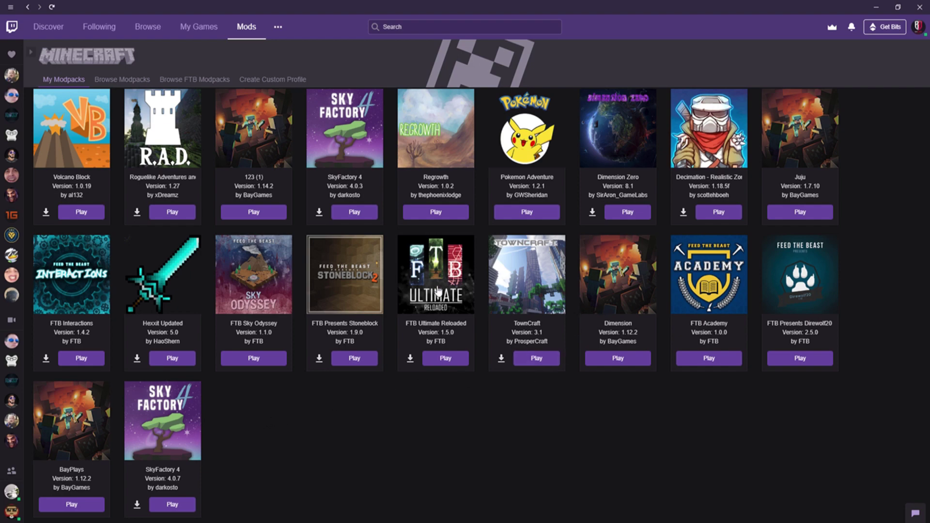
scroll(322, 281, "up", 3)
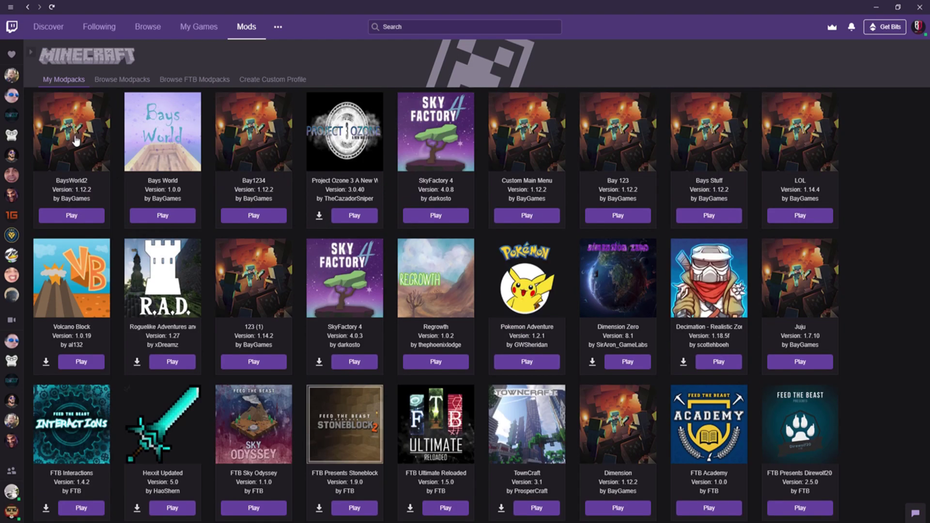
left_click(75, 141)
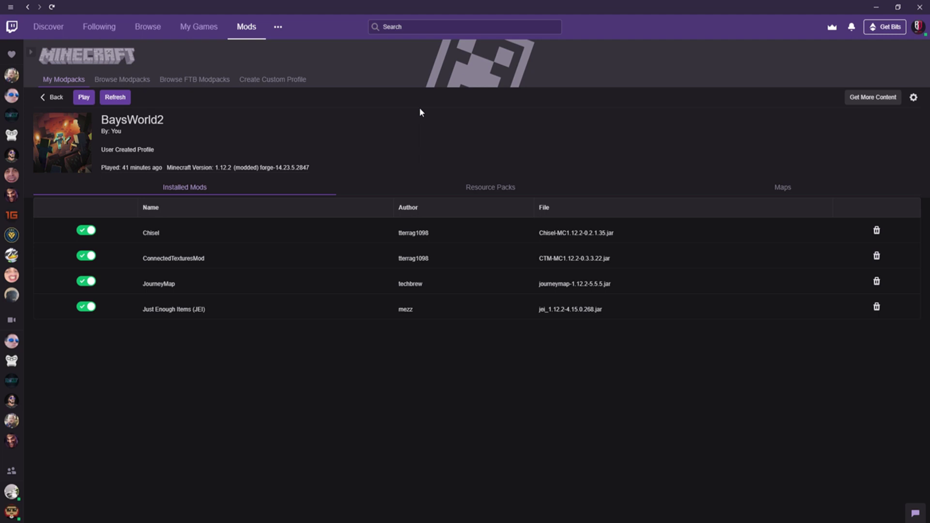
left_click(913, 100)
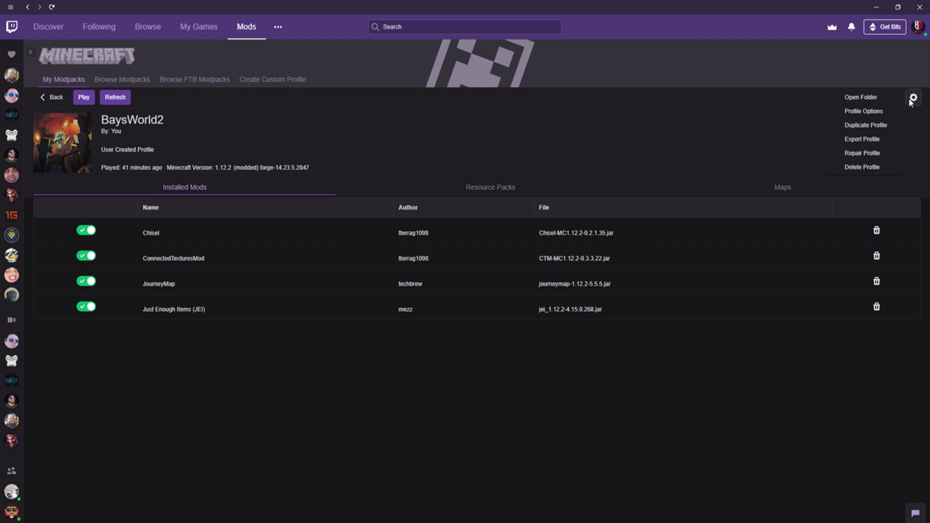
left_click(864, 141)
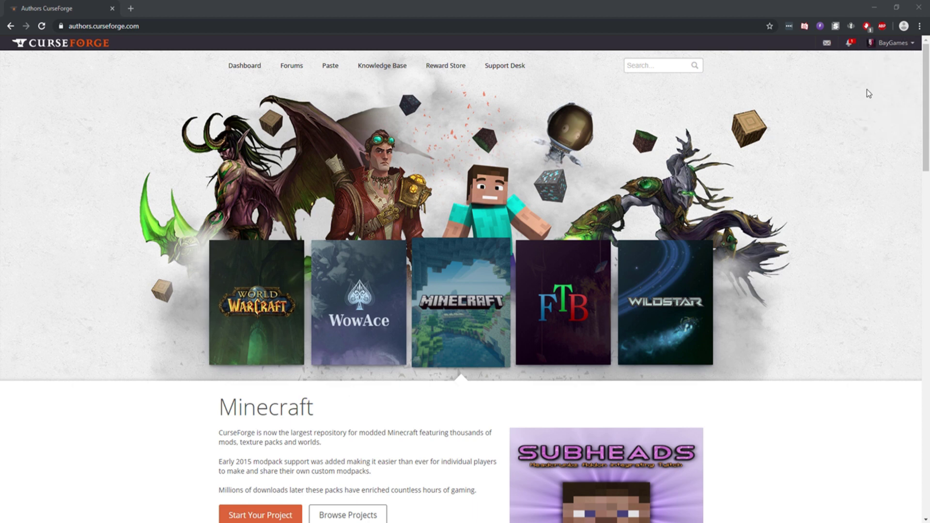
Start a new Minecraft project on the CurseForge authors site in the browser, with Modpacks as the category
mouse_move(896, 51)
scroll(109, 368, "down", 2)
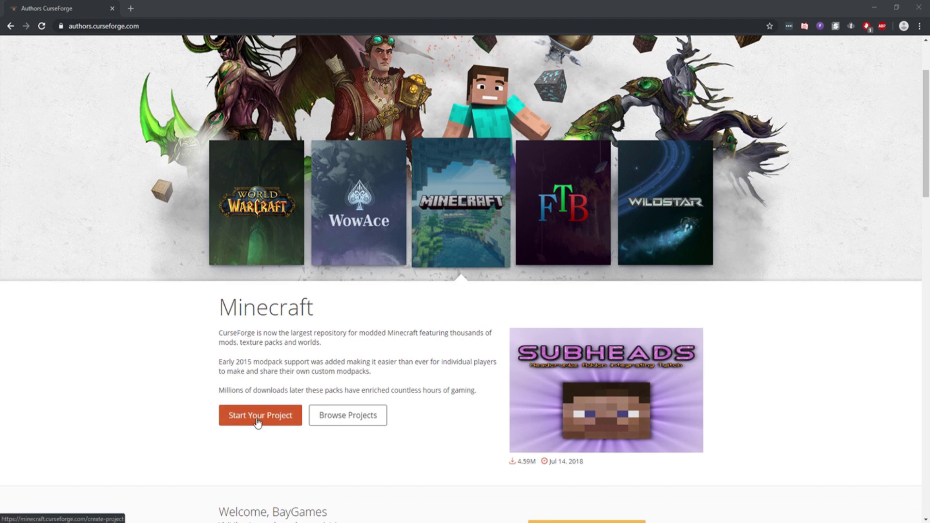
left_click(257, 419)
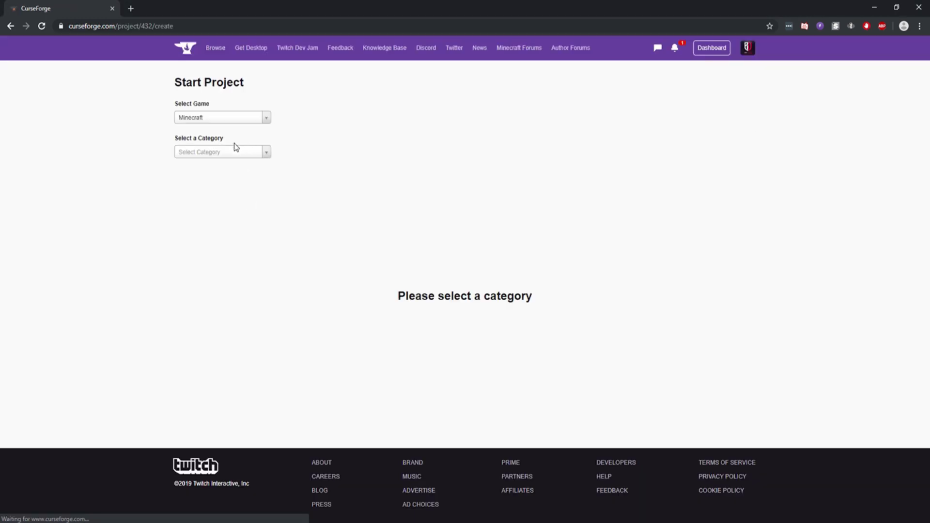
left_click(208, 153)
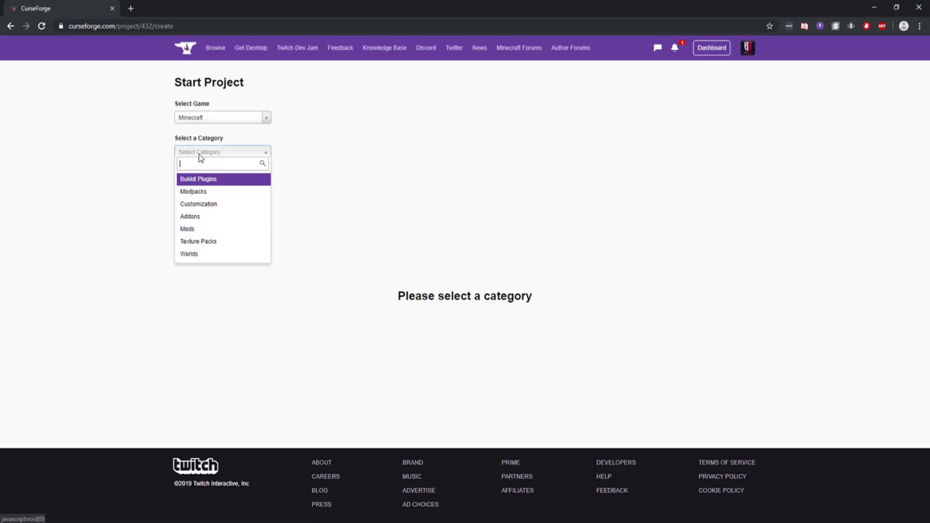
left_click(206, 191)
Enter BaysWorld2 as the project's name, summary and description
left_click(219, 186)
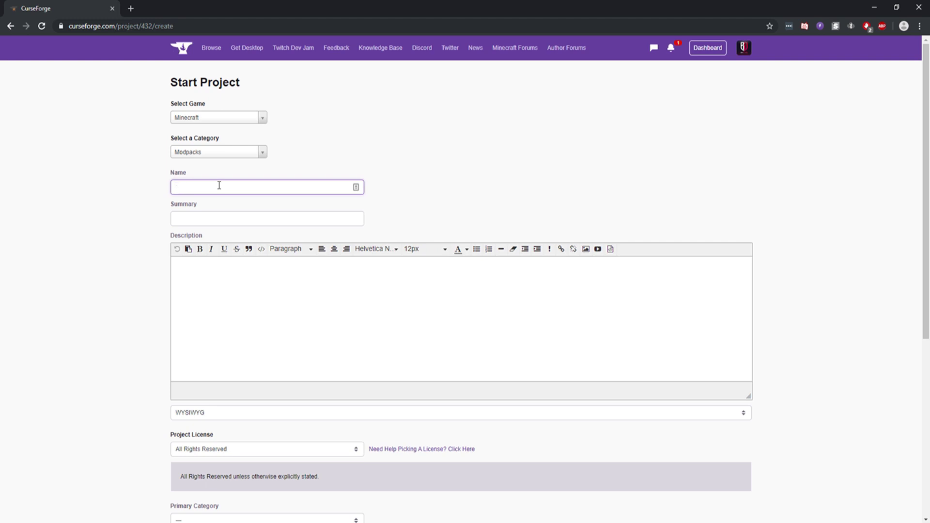
type("BaysWorld2")
key("ctrl+a")
key("ctrl+c")
left_click(195, 220)
key("ctrl+v")
left_click(210, 284)
key("ctrl+v")
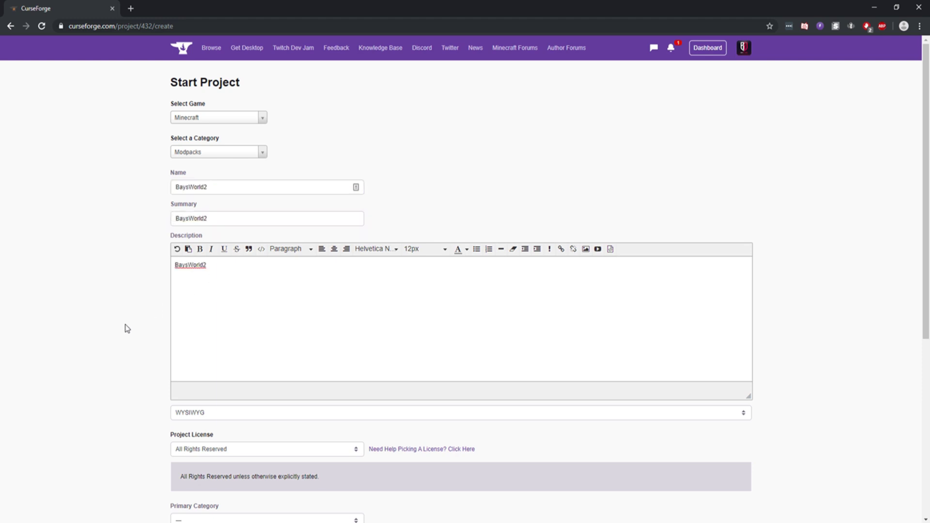
Set the project's primary category to Magic
scroll(127, 329, "down", 4)
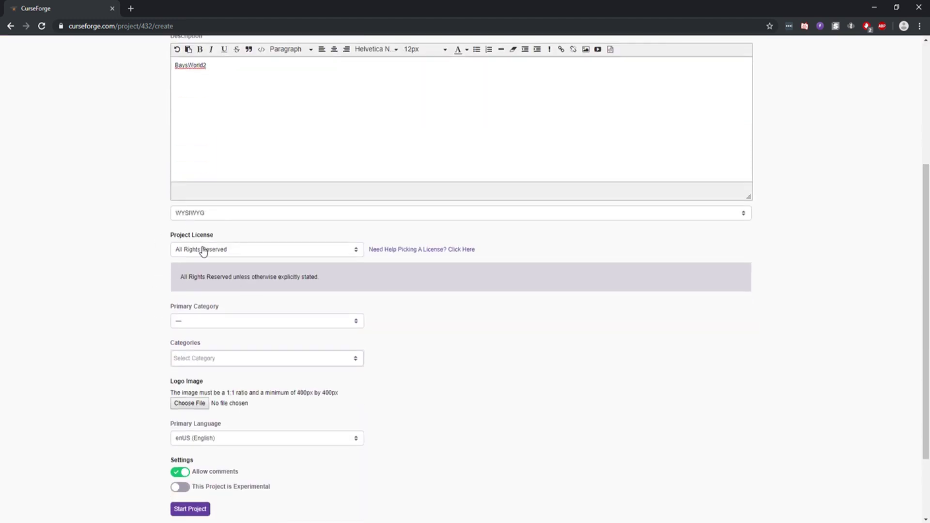
scroll(146, 252, "down", 2)
left_click(198, 229)
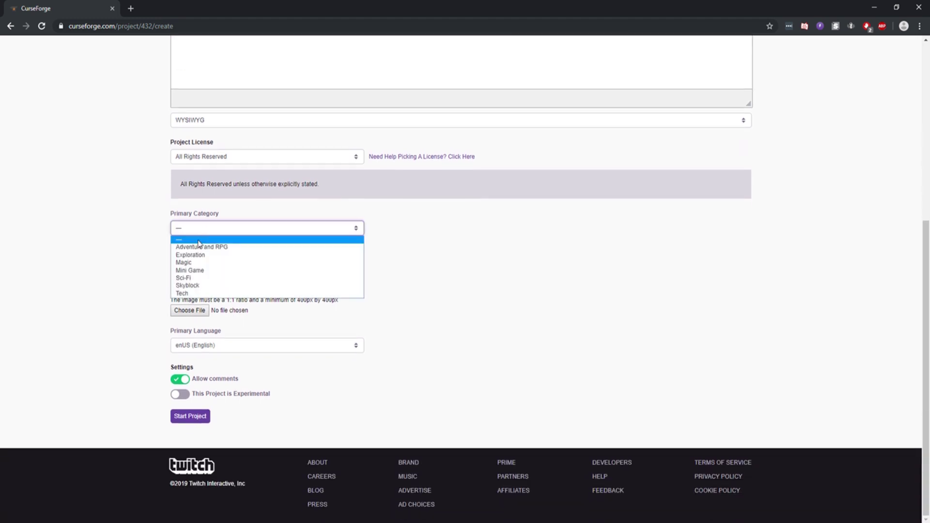
left_click(198, 260)
Add Exploration, Magic and Mini Game as project categories and set the primary category to Adventure and RPG
left_click(198, 264)
left_click(189, 304)
left_click(204, 266)
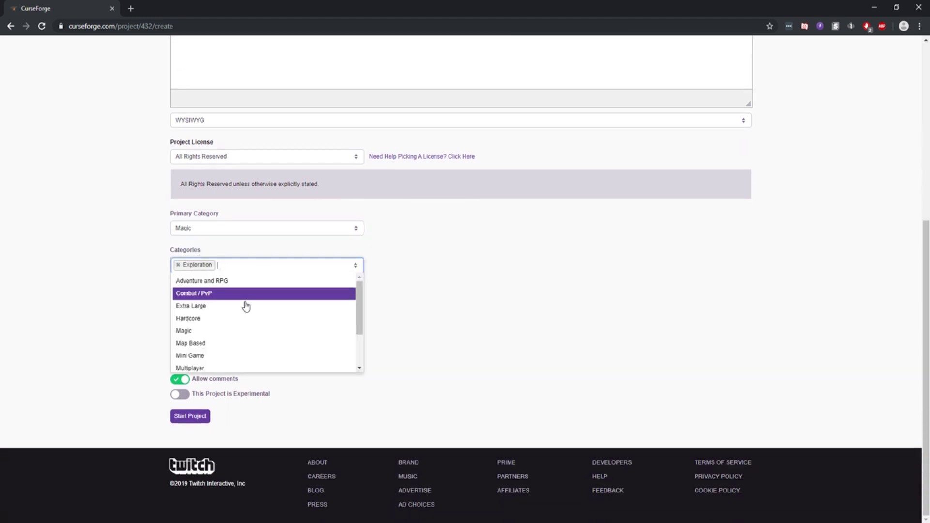
left_click(244, 330)
left_click(256, 271)
left_click(220, 348)
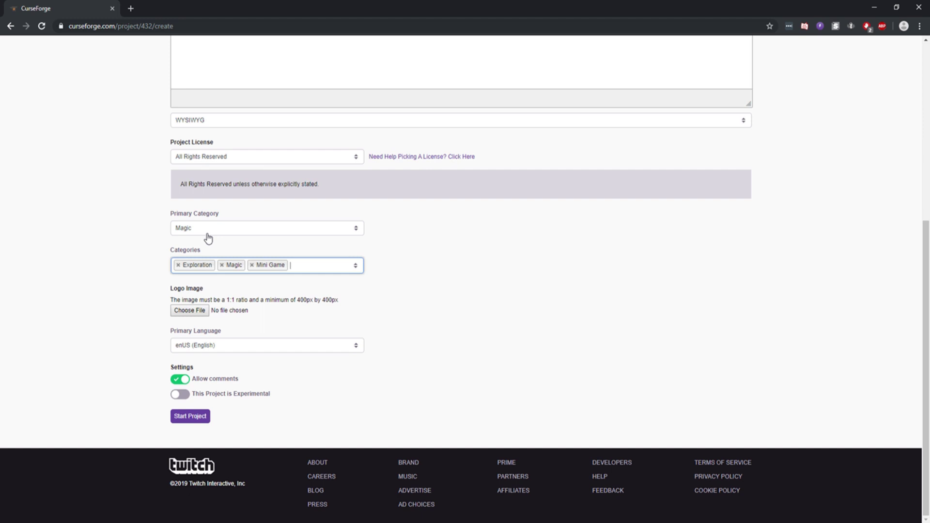
left_click(207, 230)
left_click(208, 247)
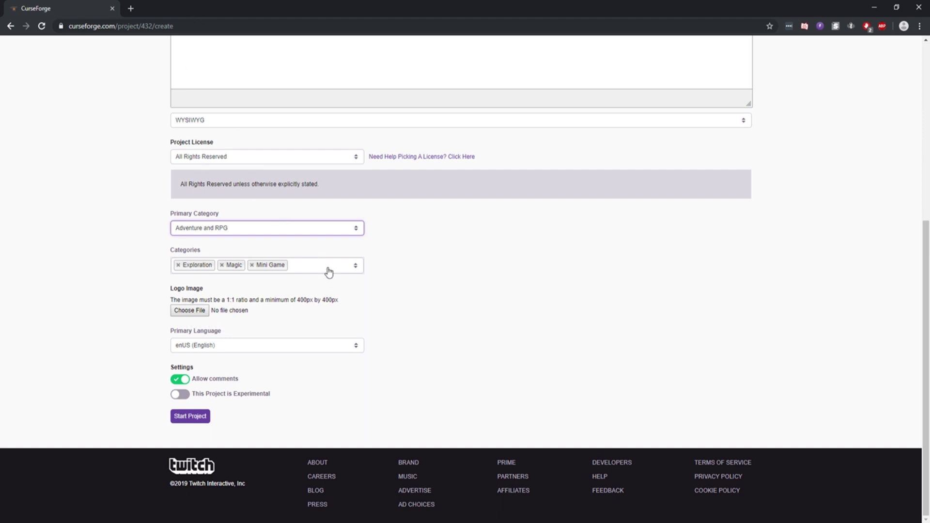
Check the BaysWorld2.png image from the desktop, attach it as the logo image, and create the project
left_click_drag(235, 4, 399, 23)
double_click(91, 118)
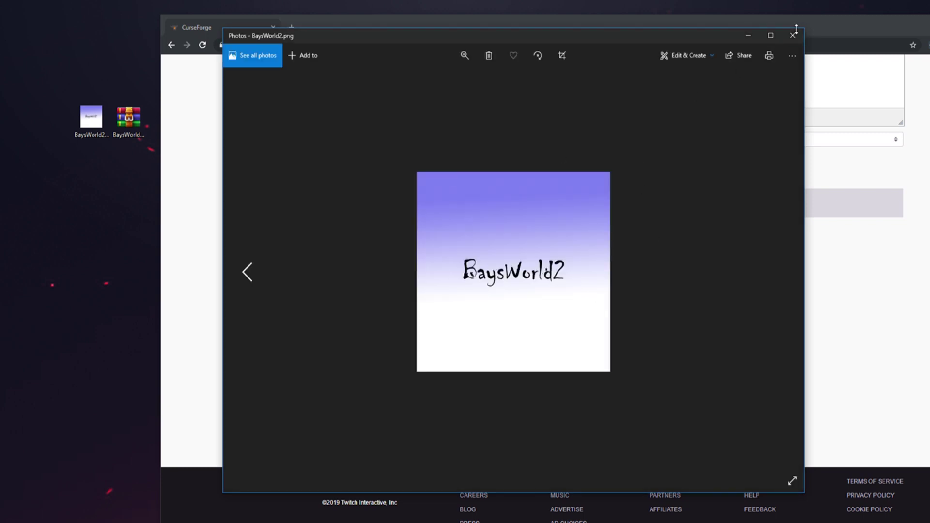
left_click(793, 36)
left_click_drag(92, 132, 342, 330)
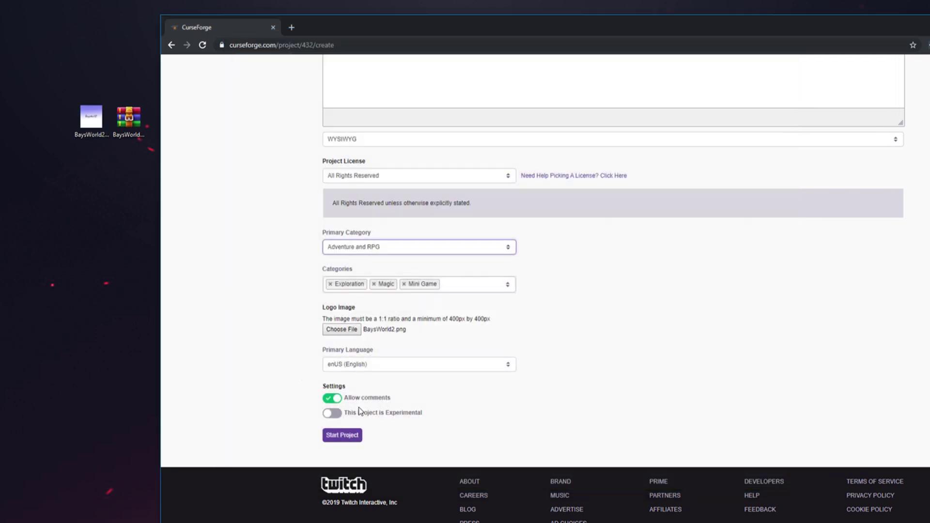
left_click(341, 433)
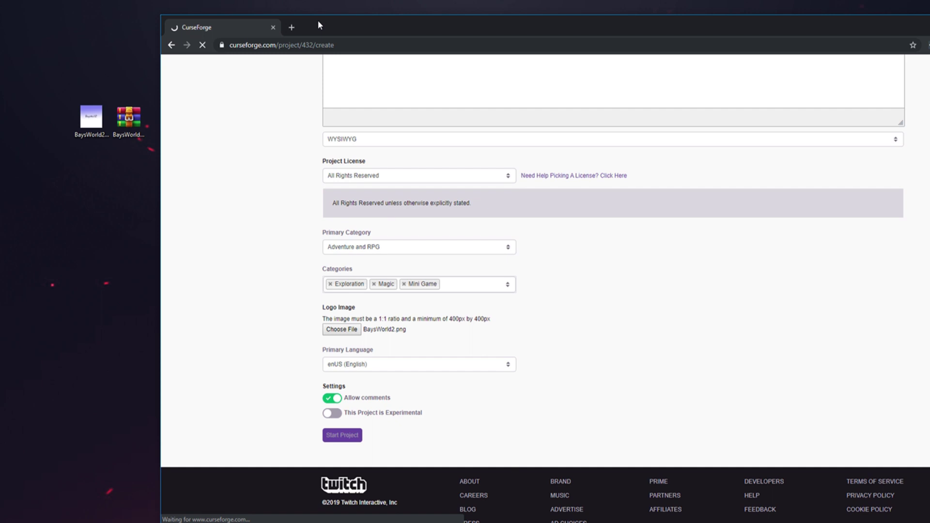
left_click_drag(317, 19, 312, 15)
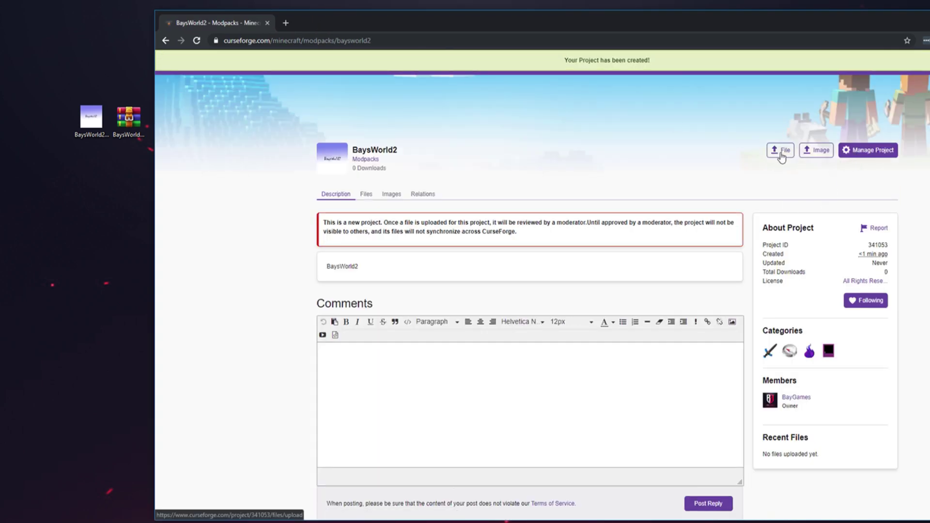
Add BaysWorld2-1.0.0.zip from the desktop as the project's upload file with the display name BaysWorld2
left_click(781, 155)
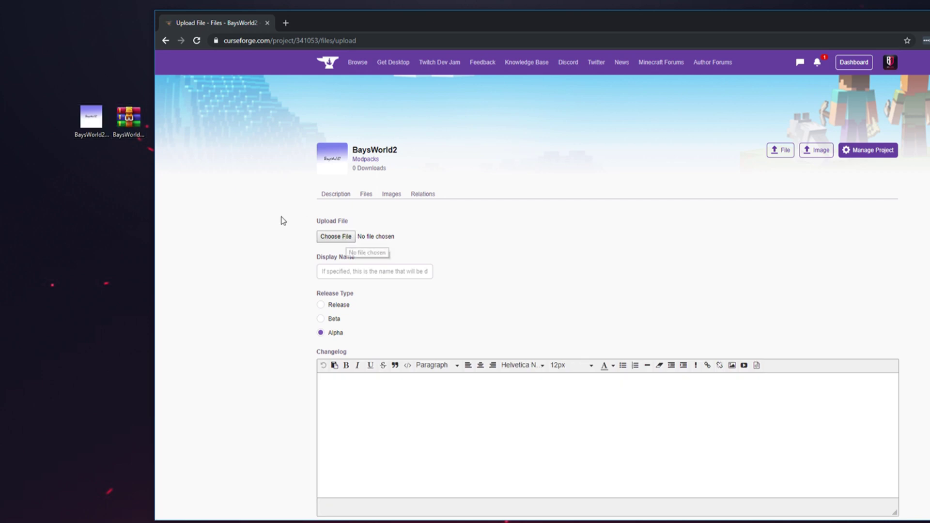
left_click_drag(129, 116, 336, 239)
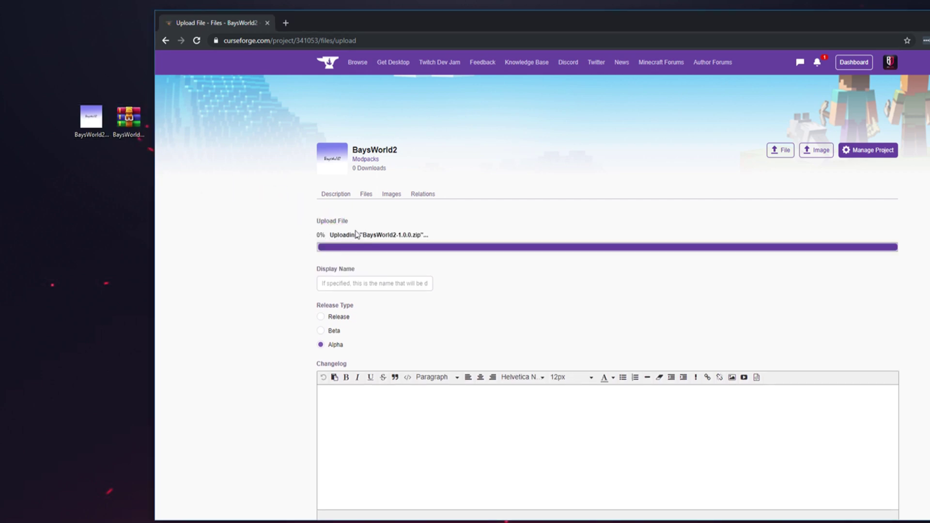
left_click(345, 268)
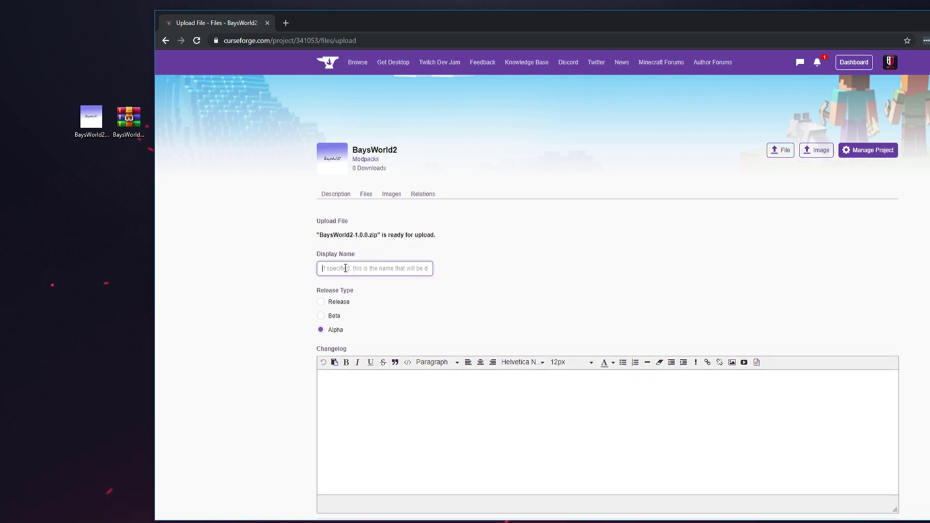
key("ctrl+v")
Set the file's release type to Release and mark Minecraft 1.12.2 as a supported version
scroll(390, 273, "down", 1)
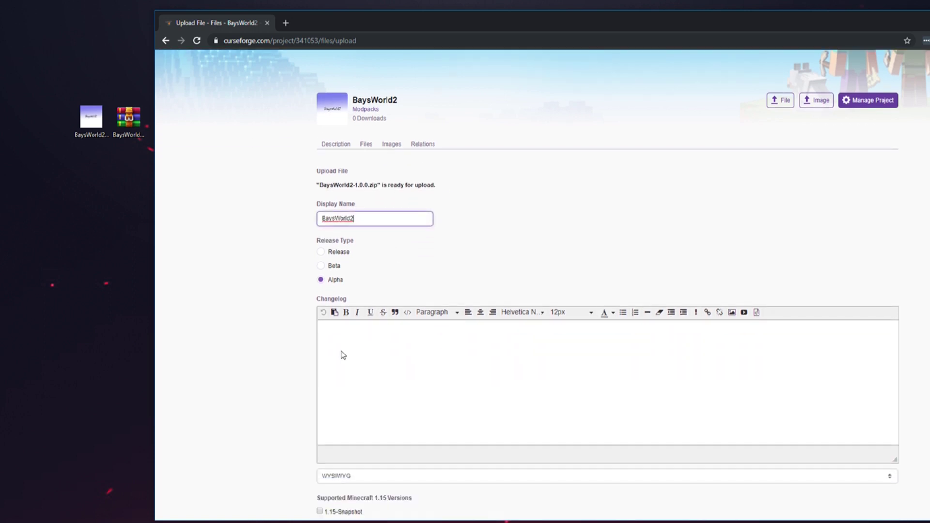
left_click(342, 353)
left_click(335, 256)
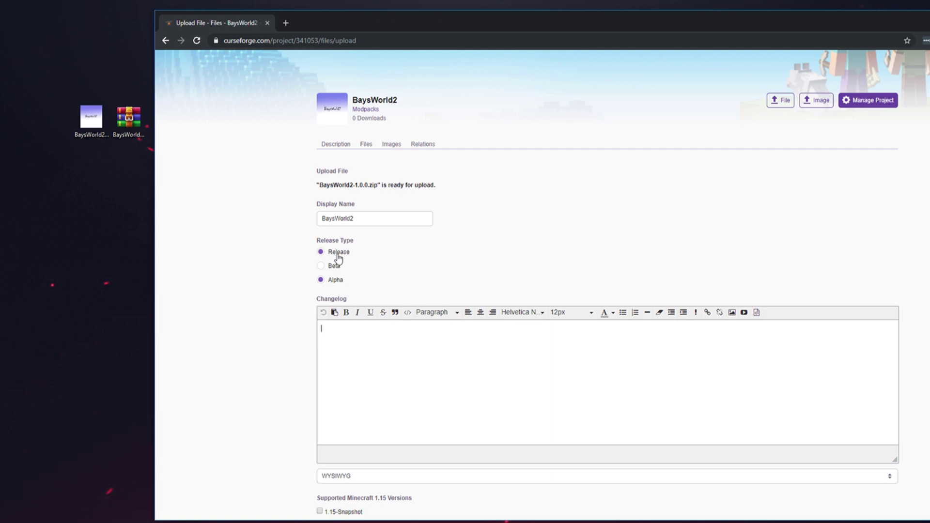
scroll(376, 252, "down", 9)
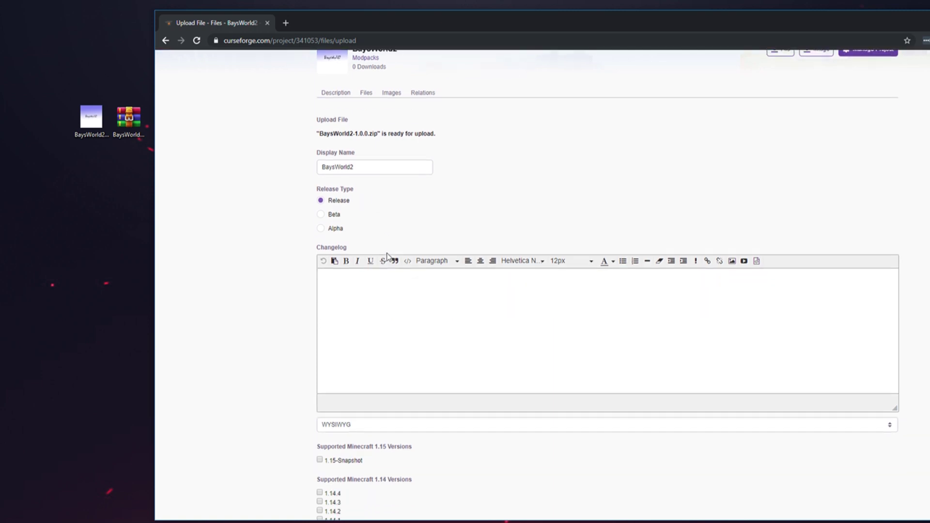
left_click(320, 233)
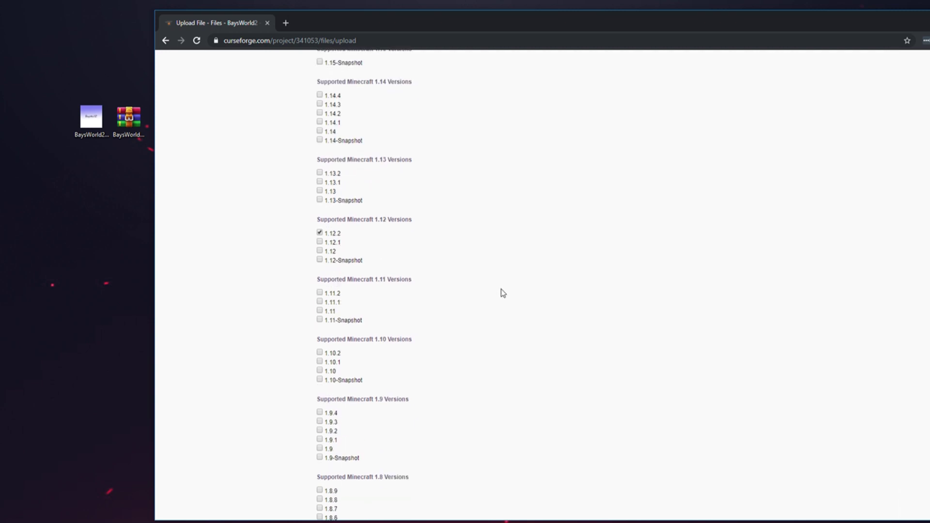
Submit the modpack file and maximize the browser window on the project's files page
scroll(501, 293, "down", 10)
scroll(369, 480, "down", 3)
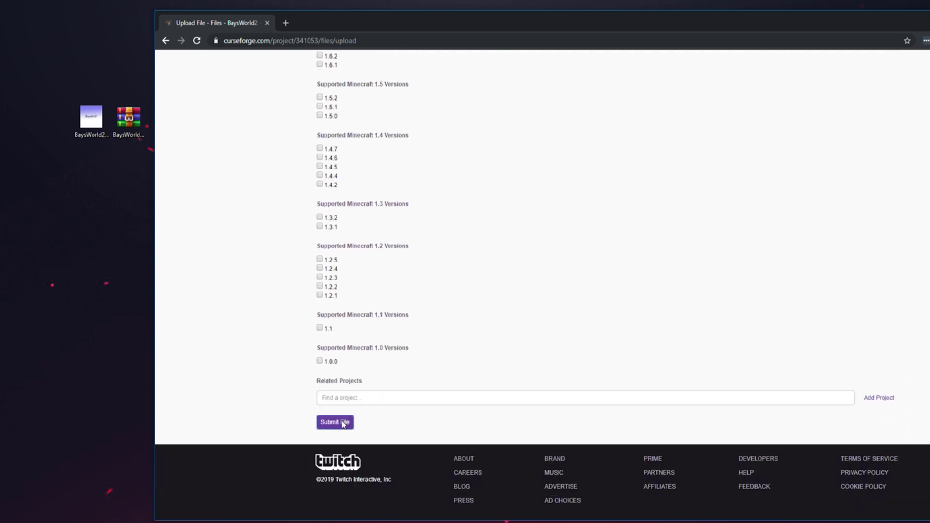
left_click(338, 422)
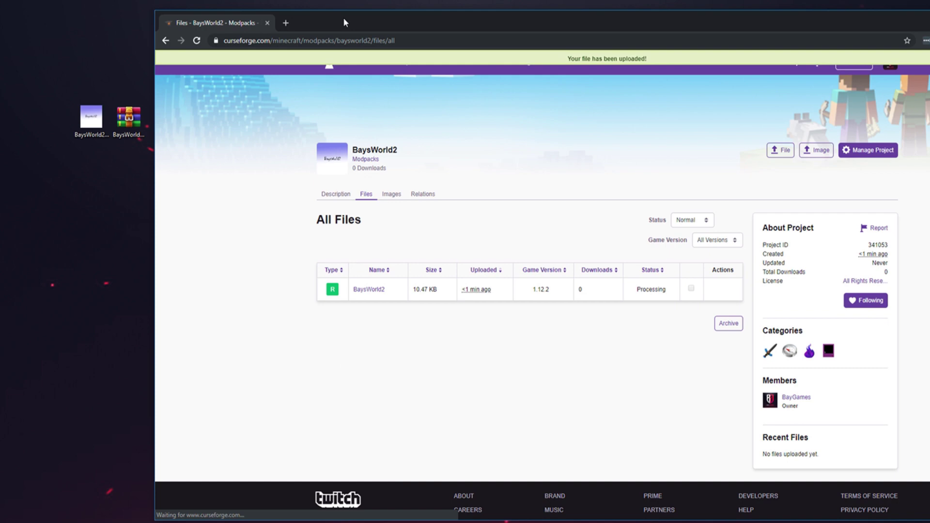
double_click(343, 19)
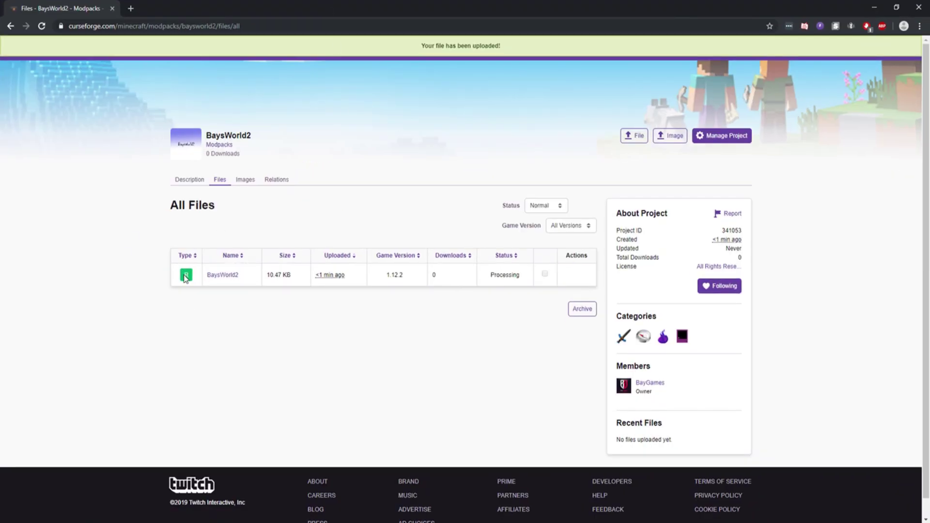